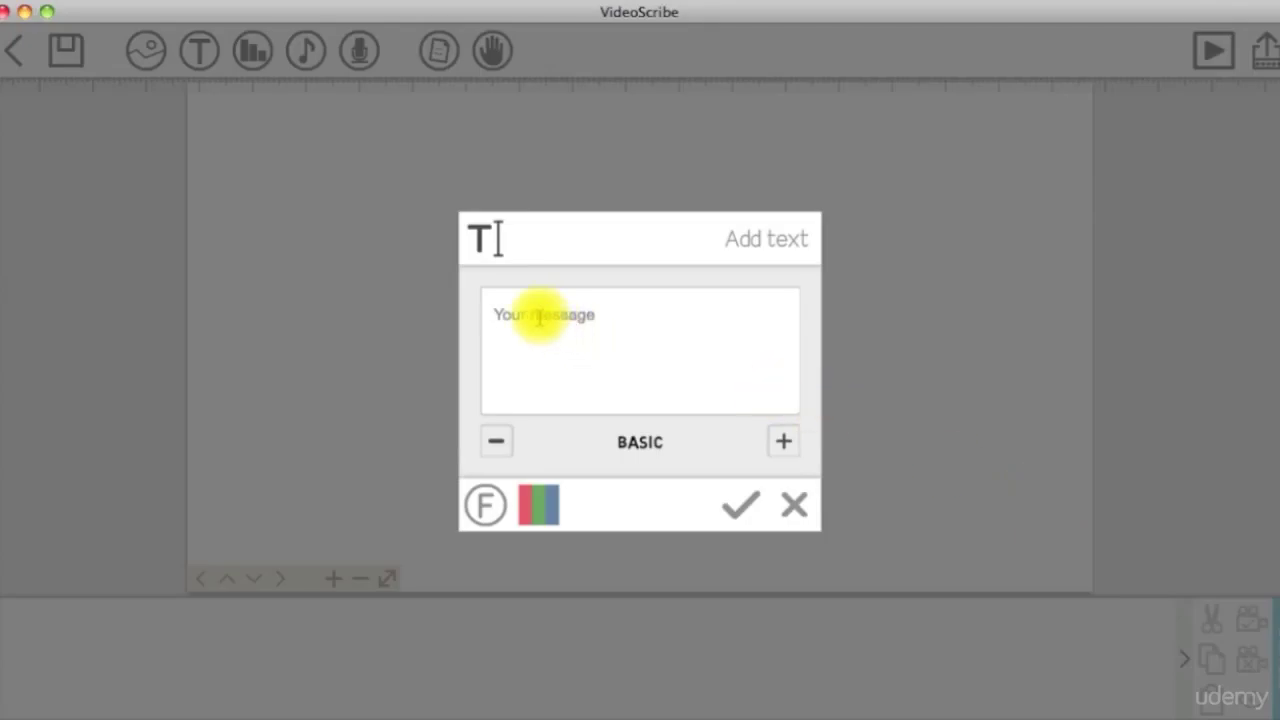
Add a HELLO text element, then a second line introducing the presenter's name beneath it.
left_click(738, 504)
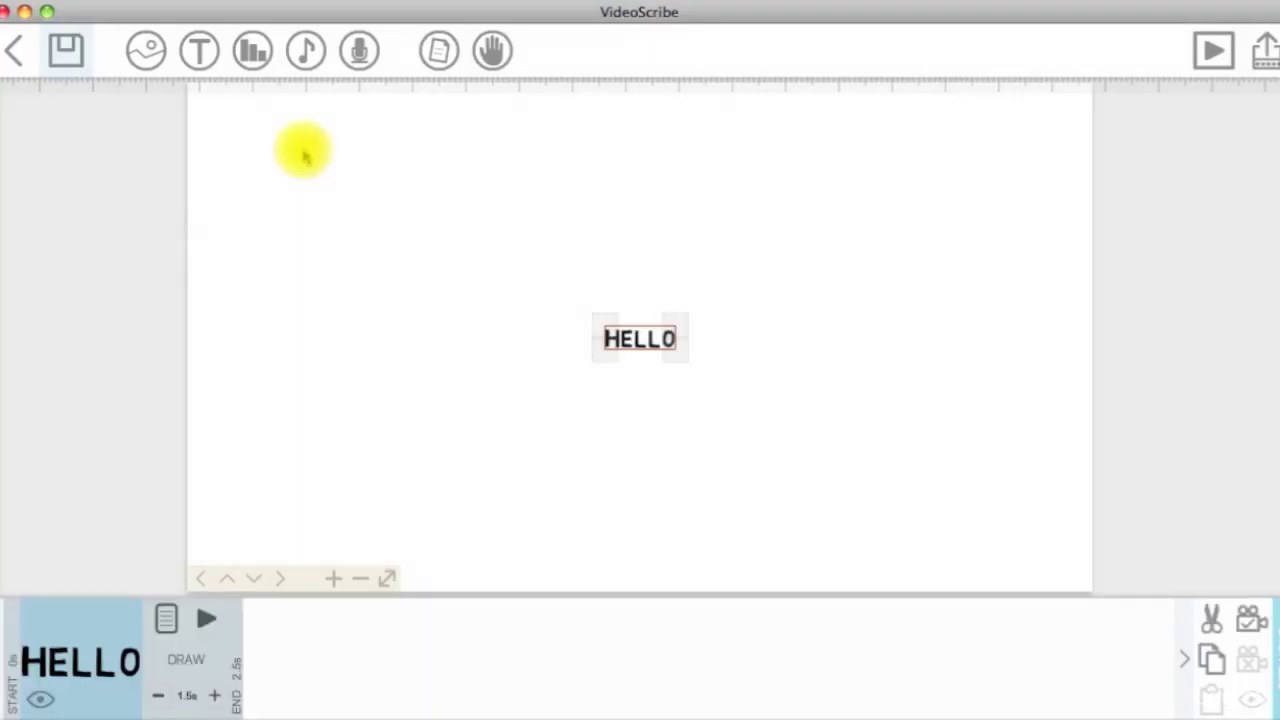
left_click(199, 55)
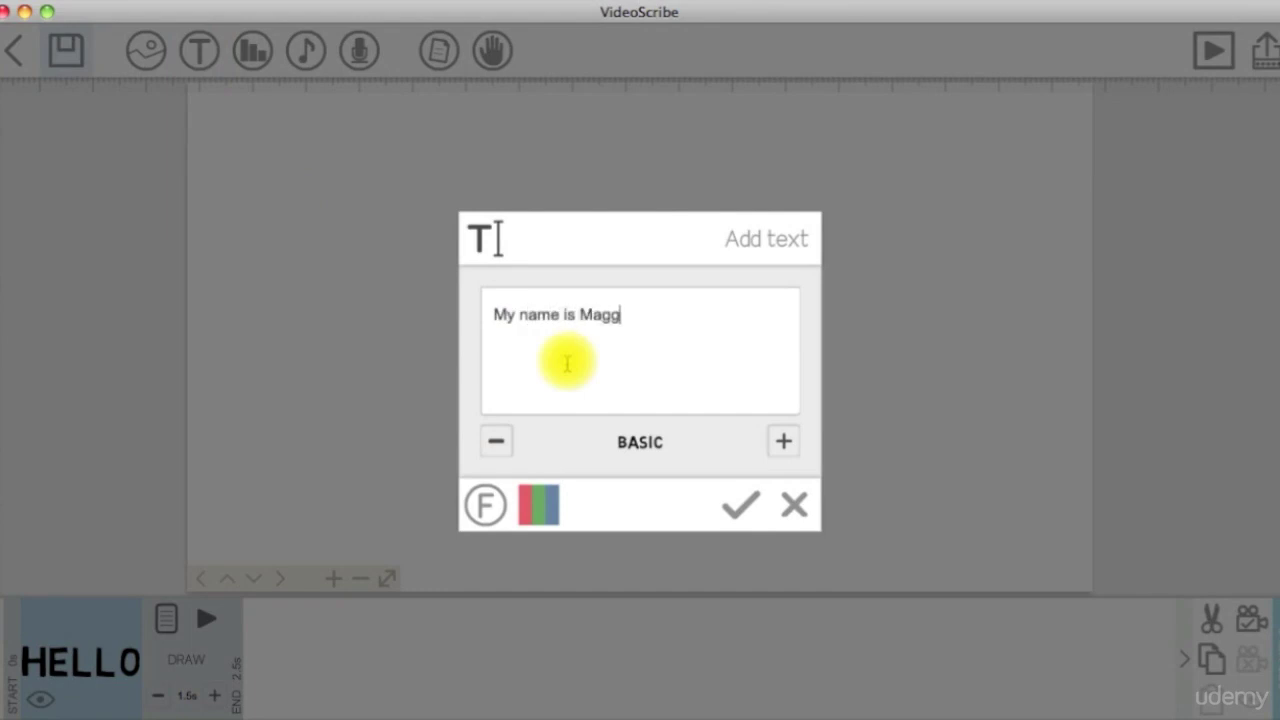
left_click(738, 498)
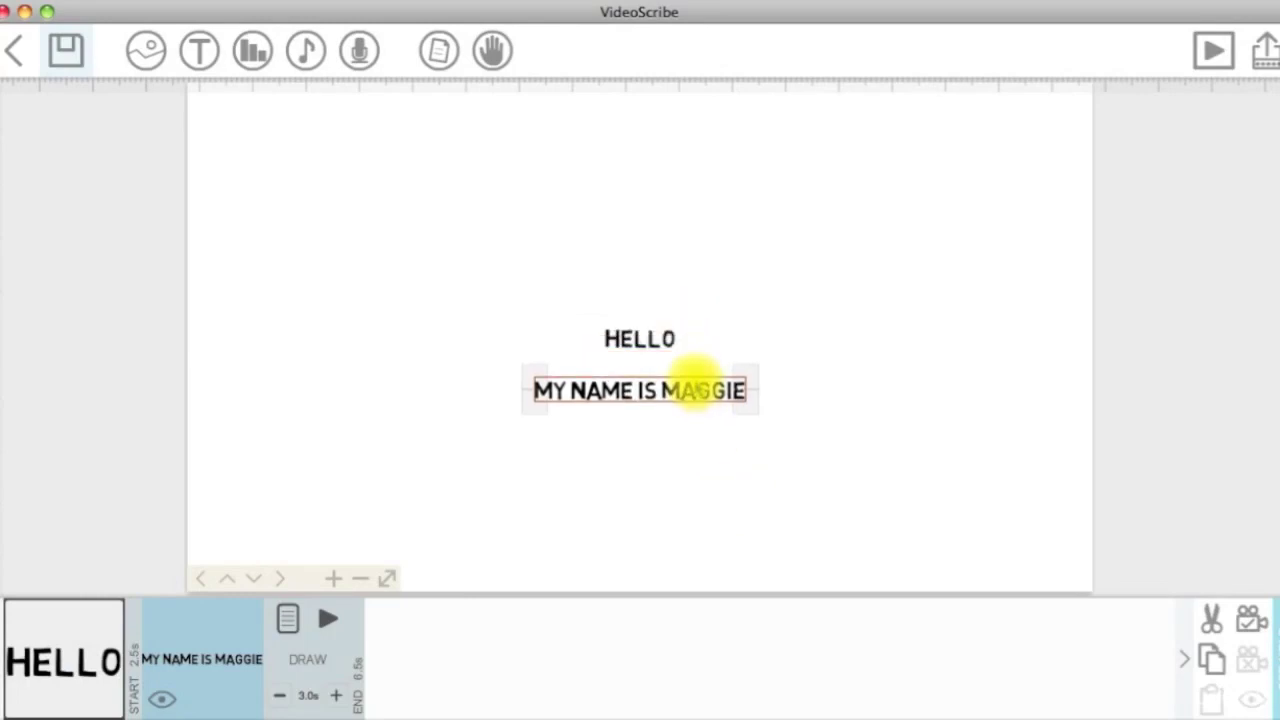
Play the whole scribe preview through to the end.
left_click(1213, 52)
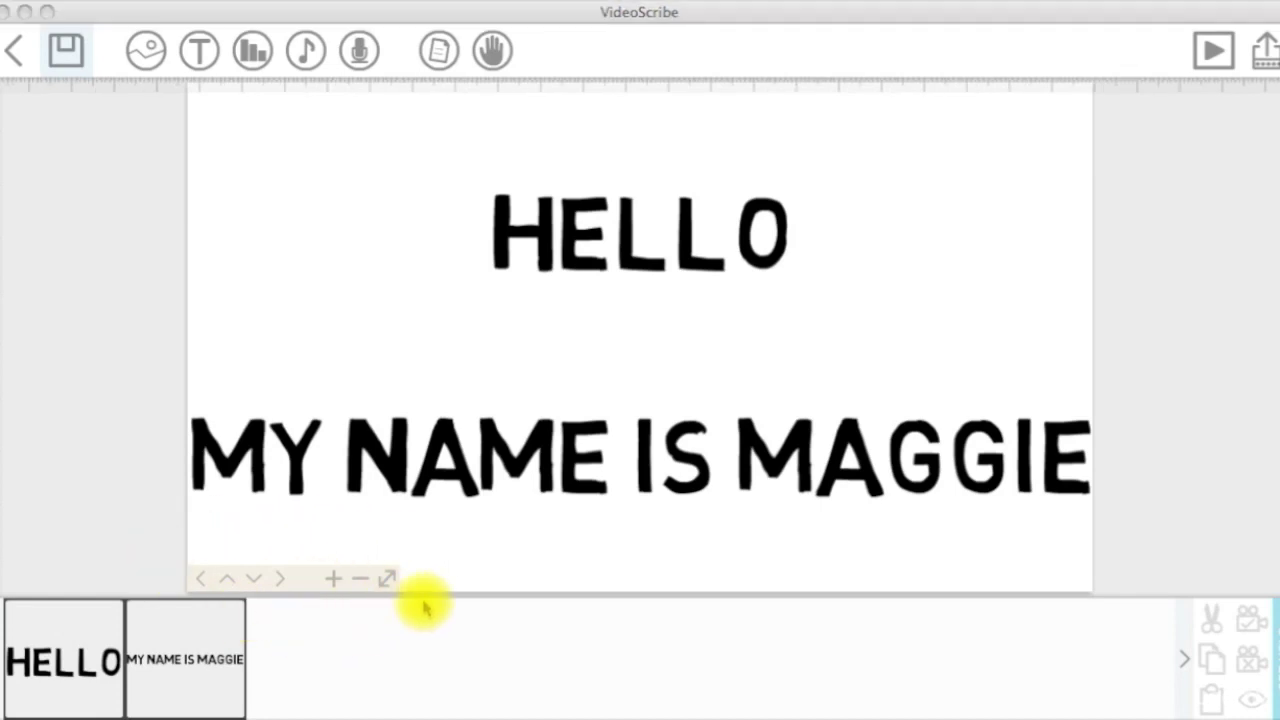
left_click(337, 578)
left_click(337, 578)
left_click(355, 578)
left_click(360, 580)
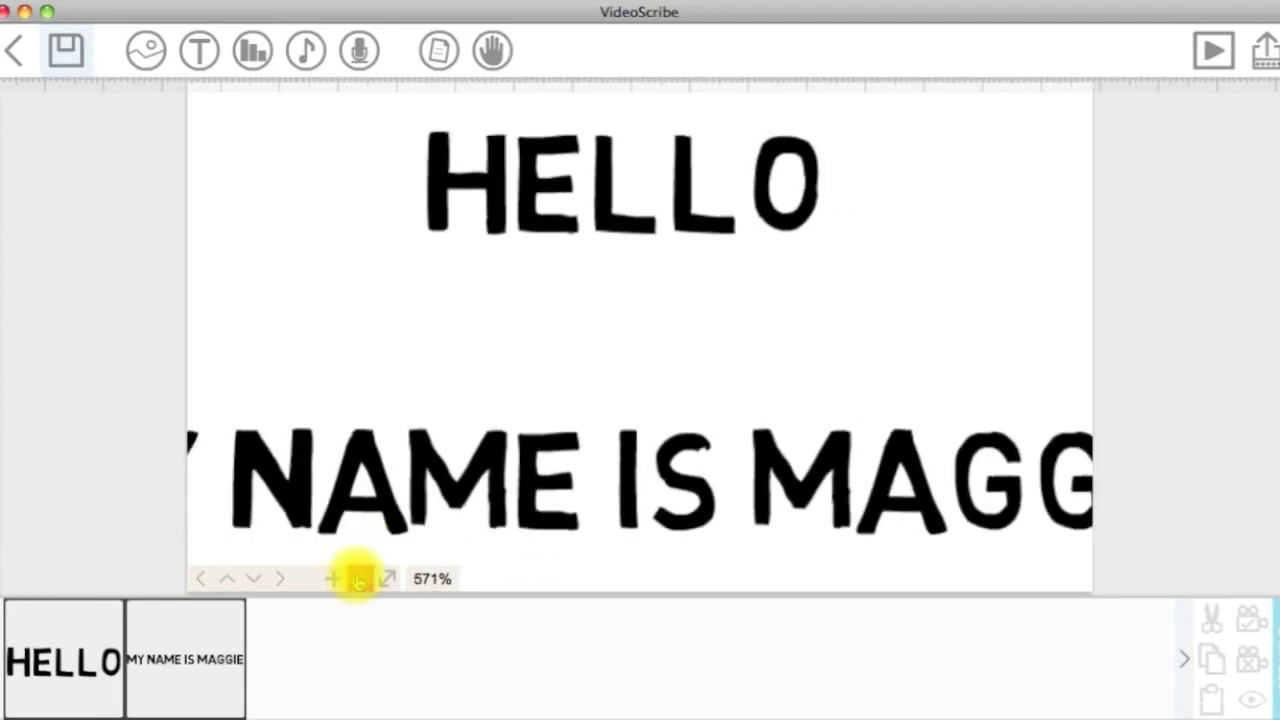
left_click(360, 580)
left_click(360, 580)
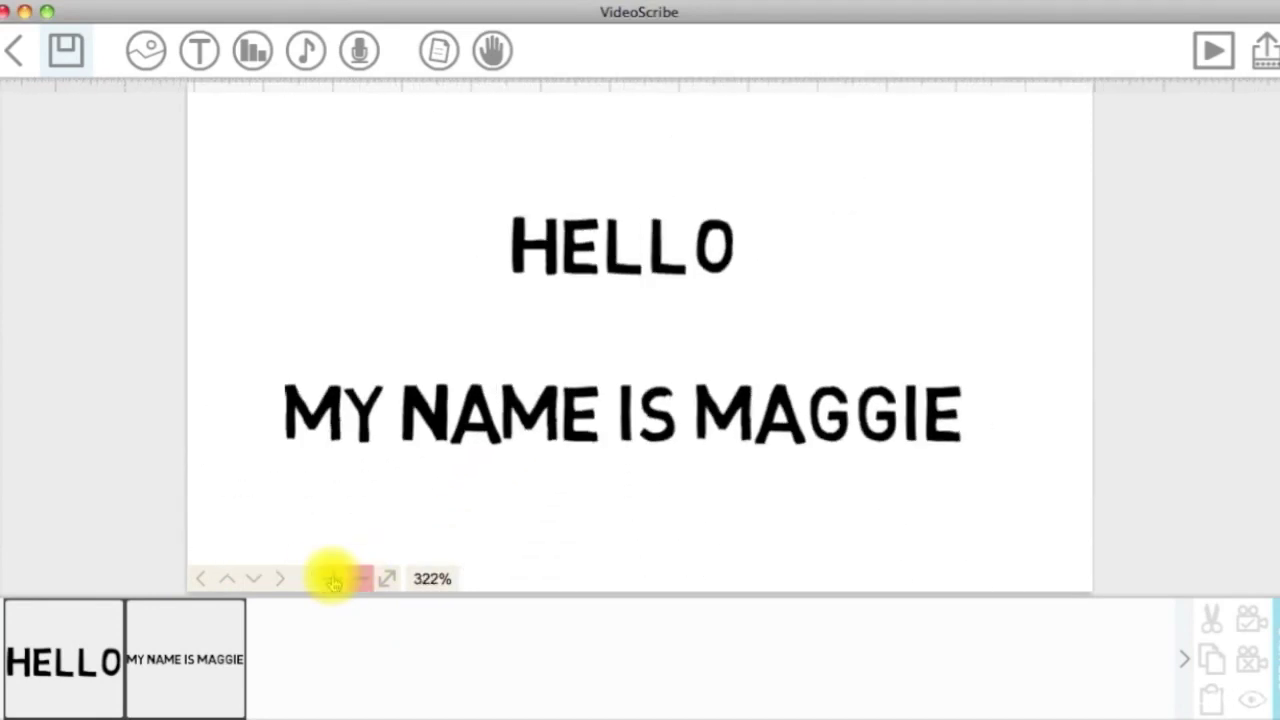
left_click(286, 579)
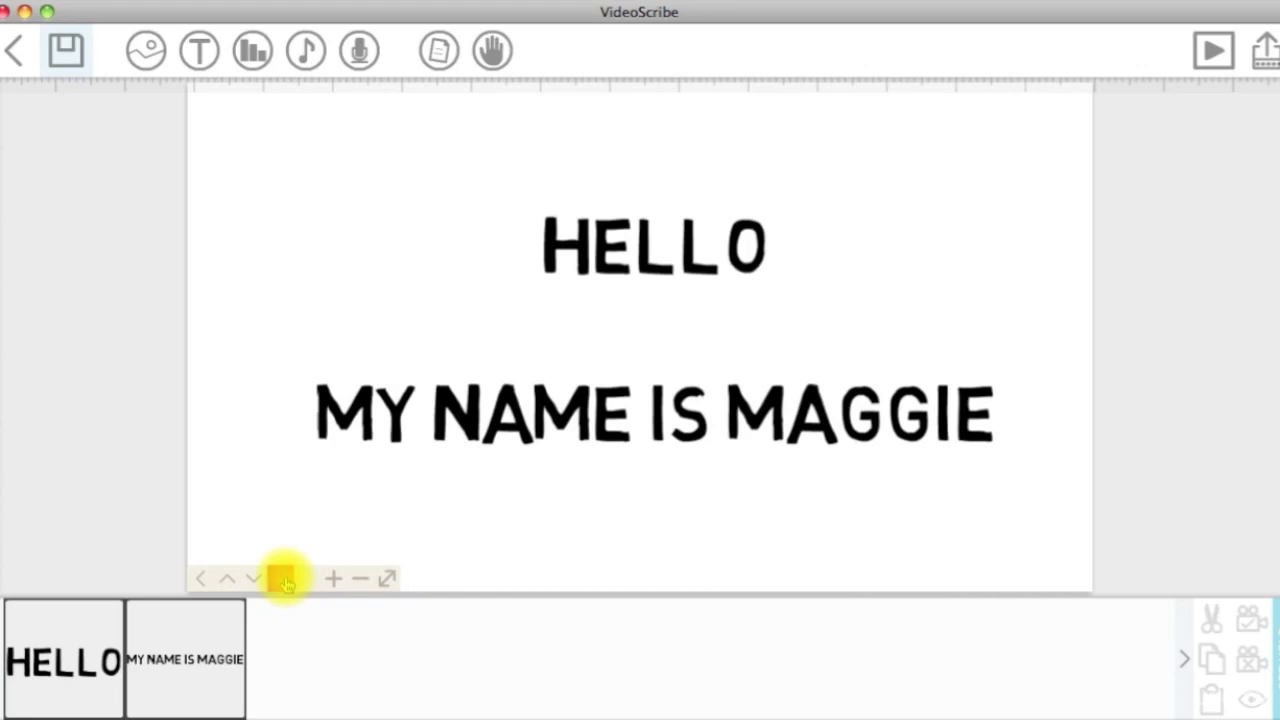
left_click(286, 579)
left_click(207, 580)
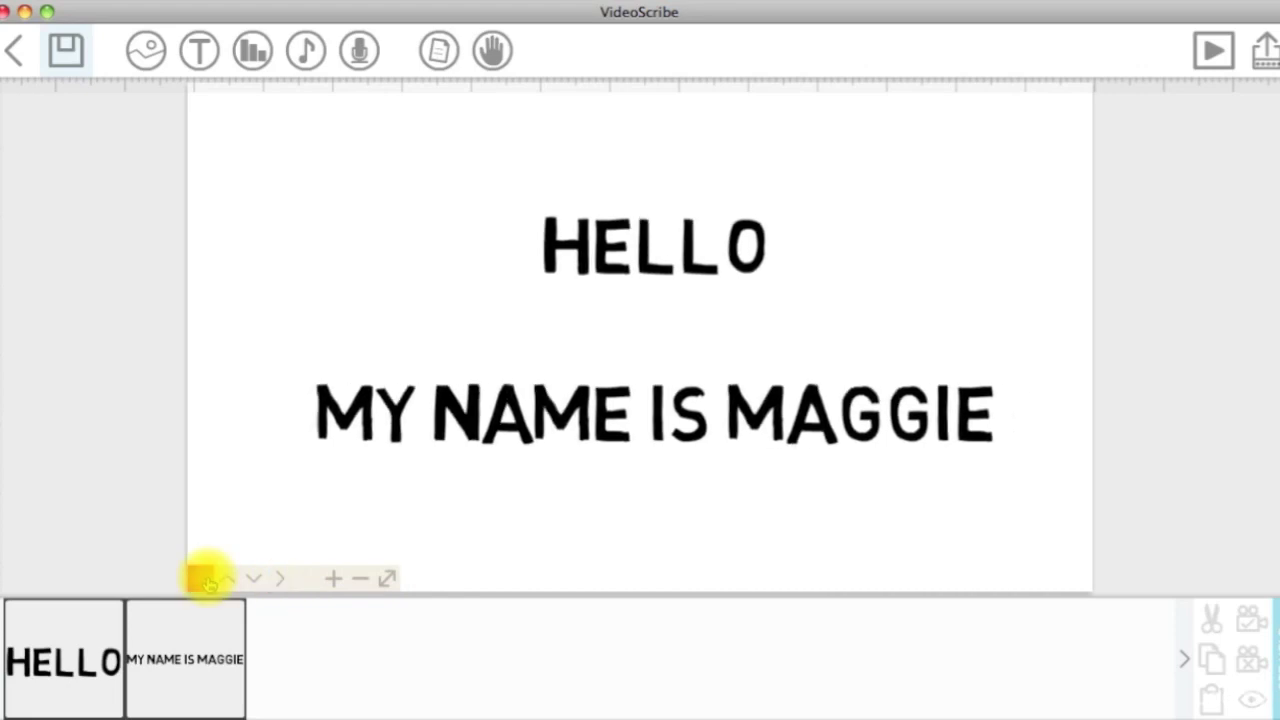
left_click(226, 580)
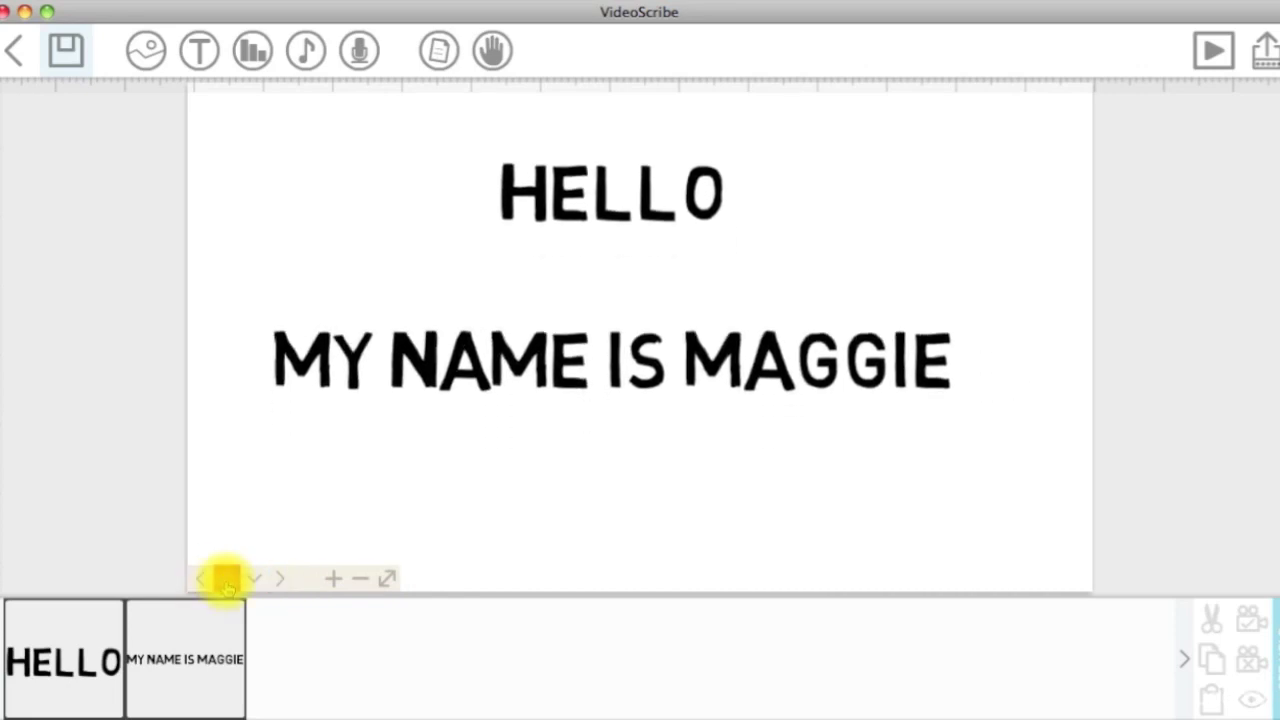
left_click(253, 580)
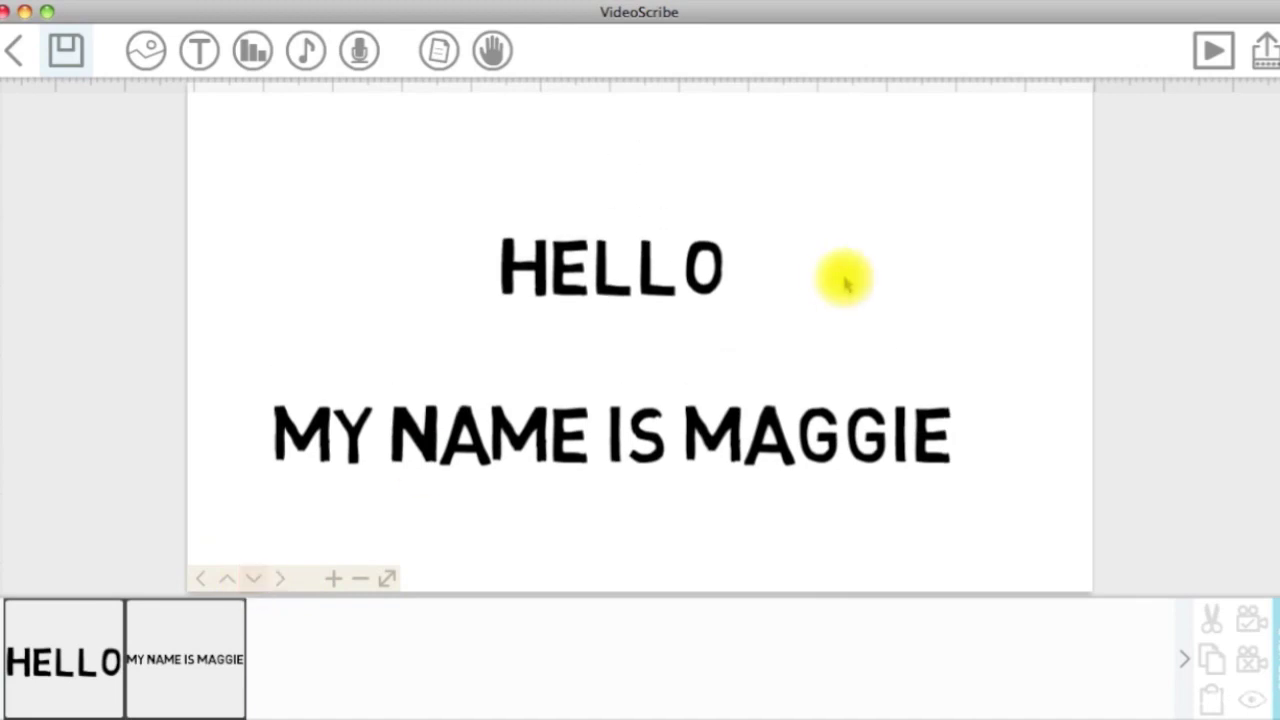
left_click_drag(980, 223, 974, 249)
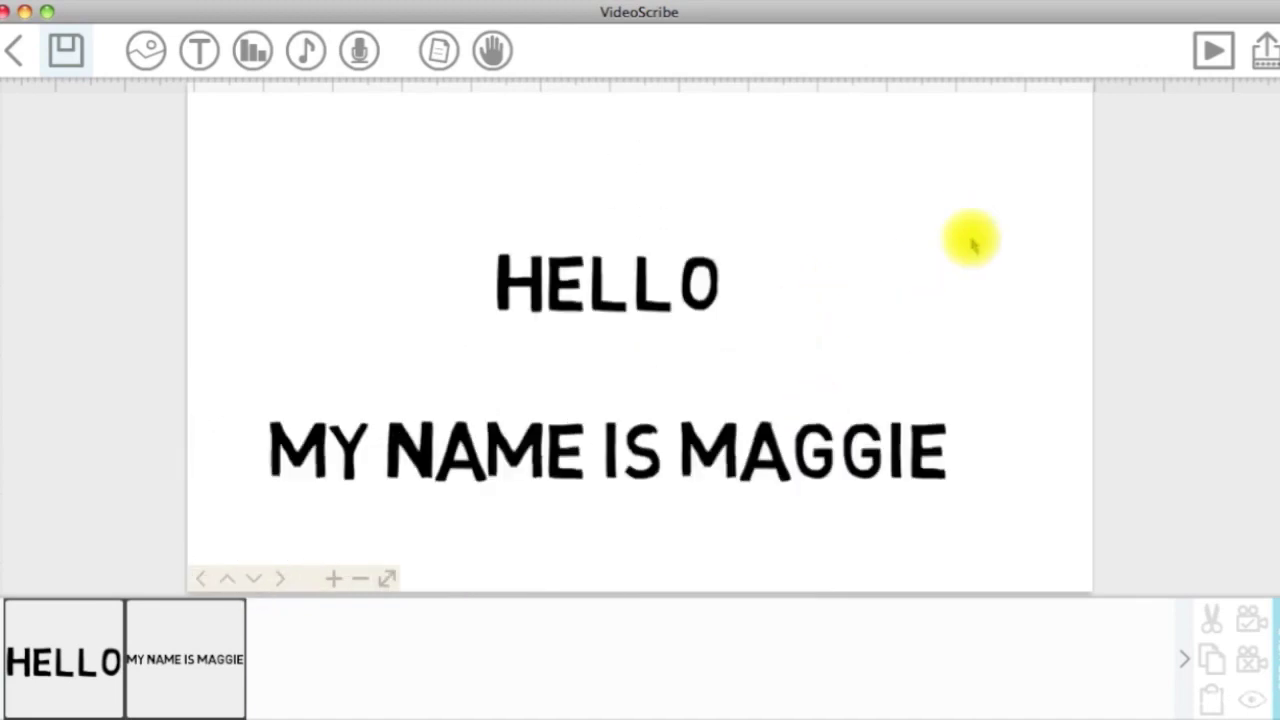
left_click_drag(360, 314, 357, 135)
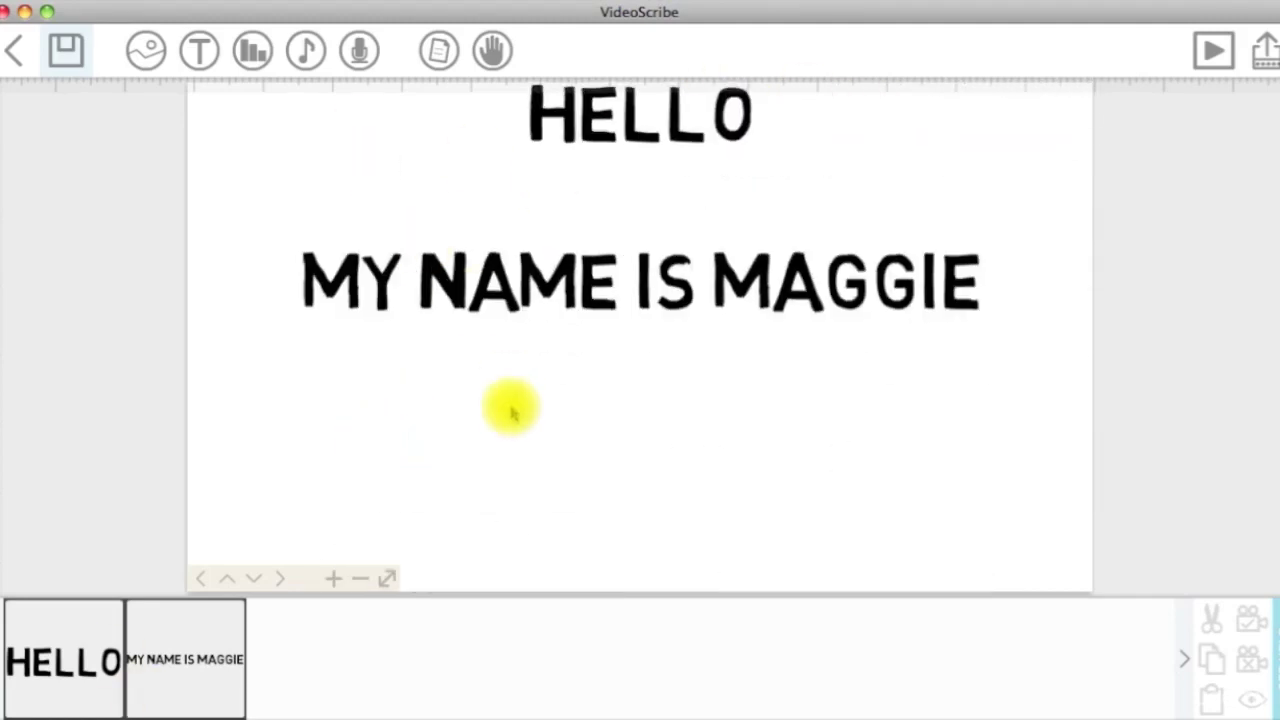
left_click_drag(514, 409, 420, 157)
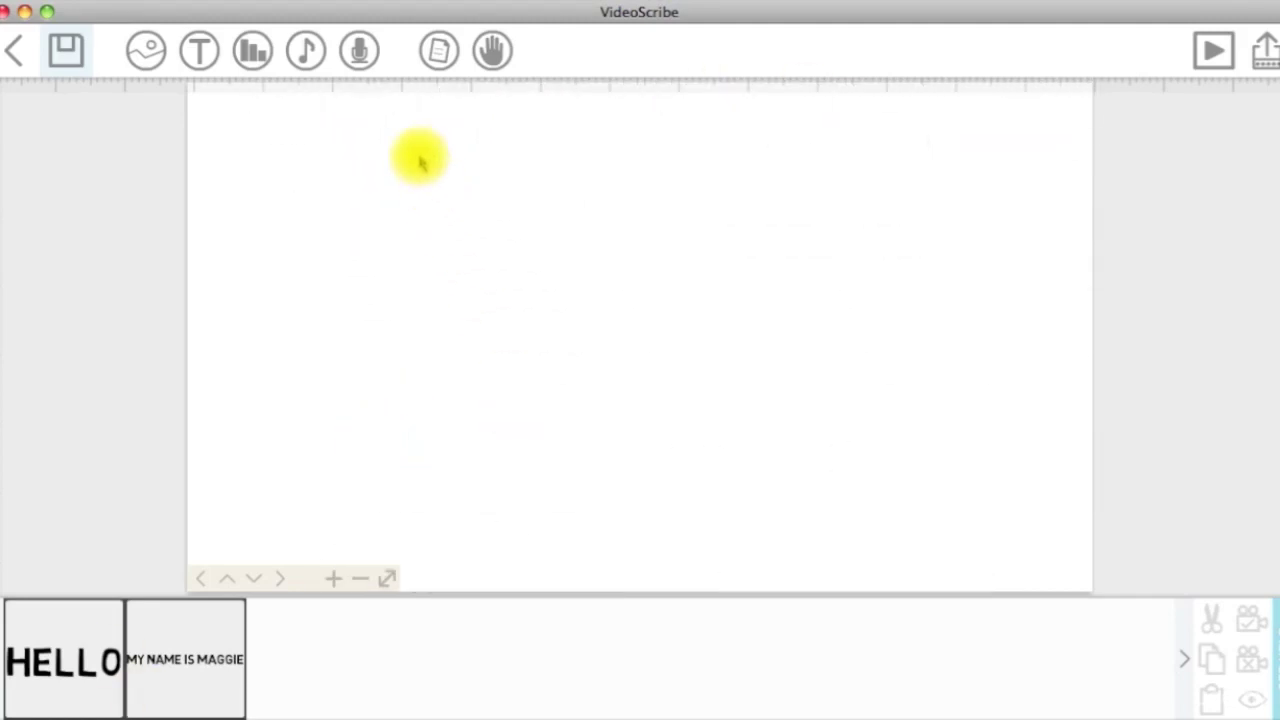
left_click(388, 580)
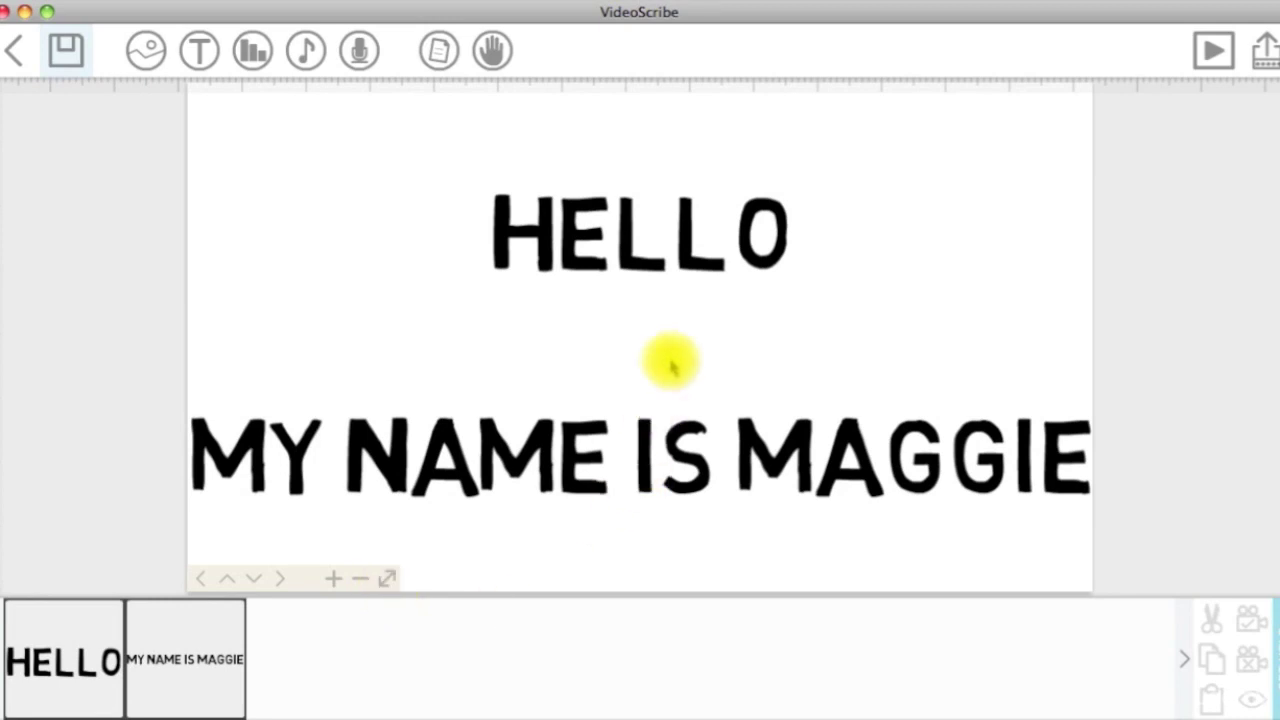
Zoom in twice on HELLO, save that close-up as its camera position, and preview.
left_click(688, 245)
left_click(334, 578)
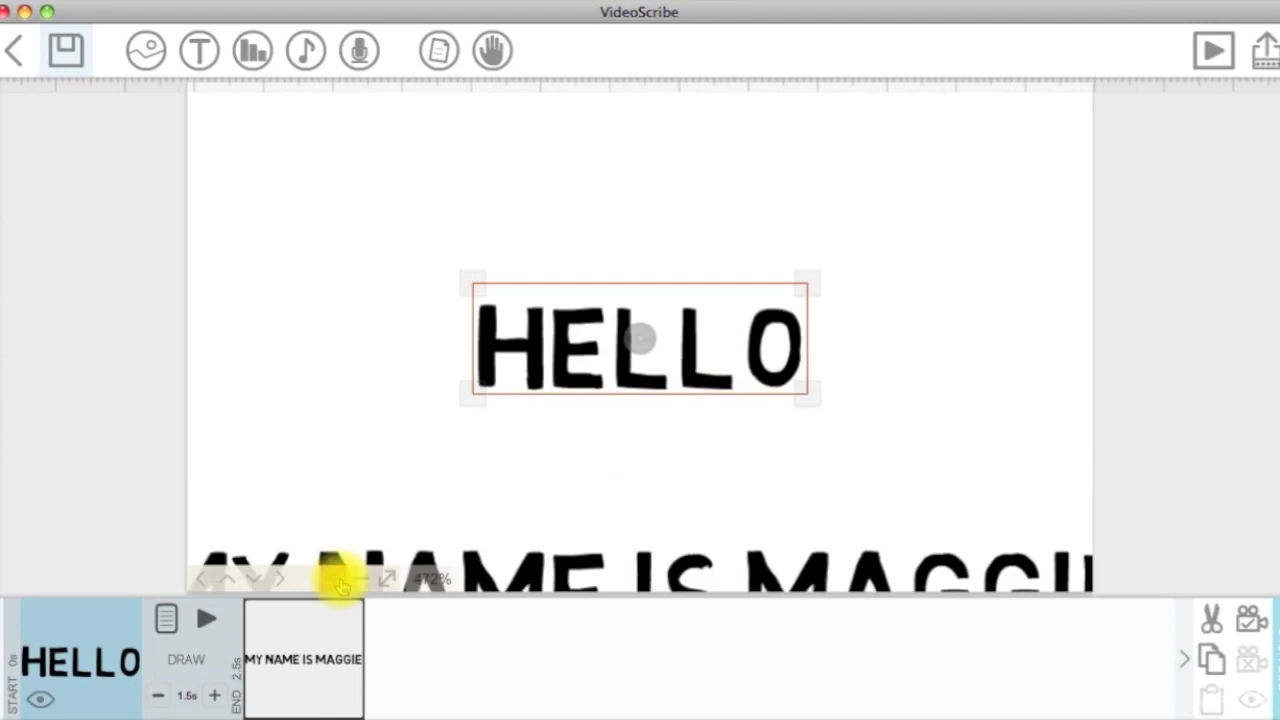
left_click(334, 578)
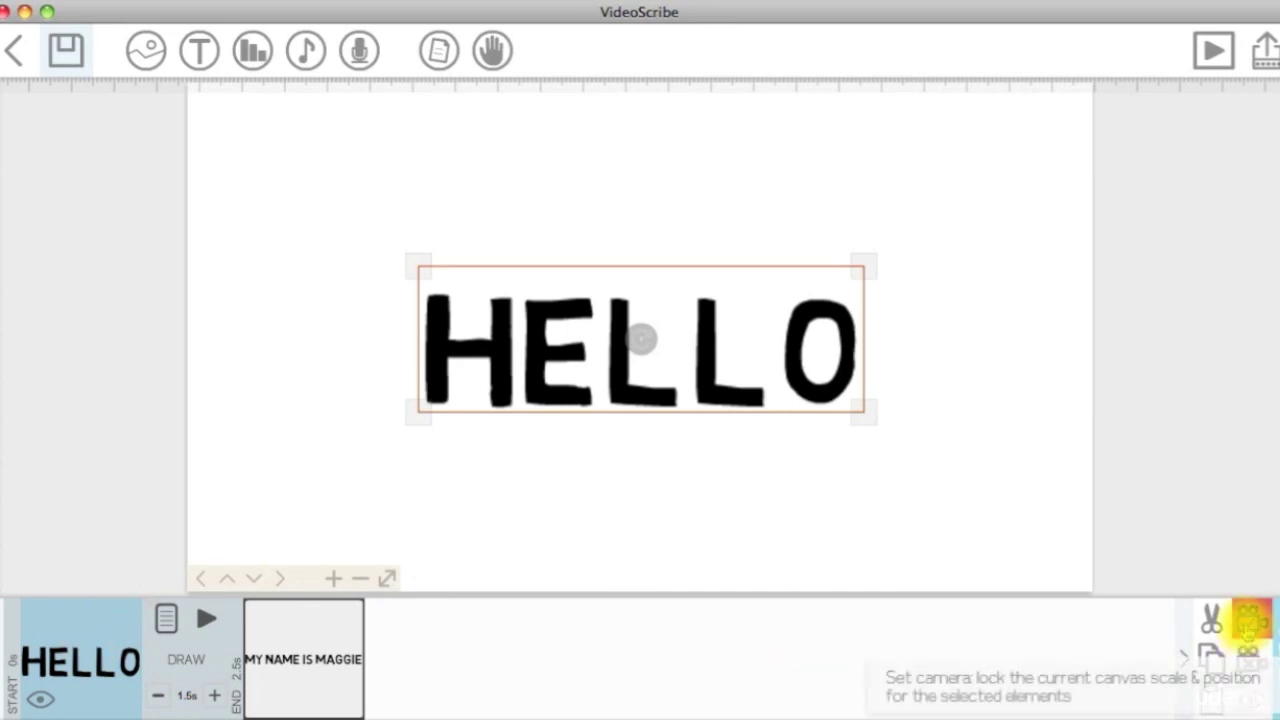
left_click(1249, 620)
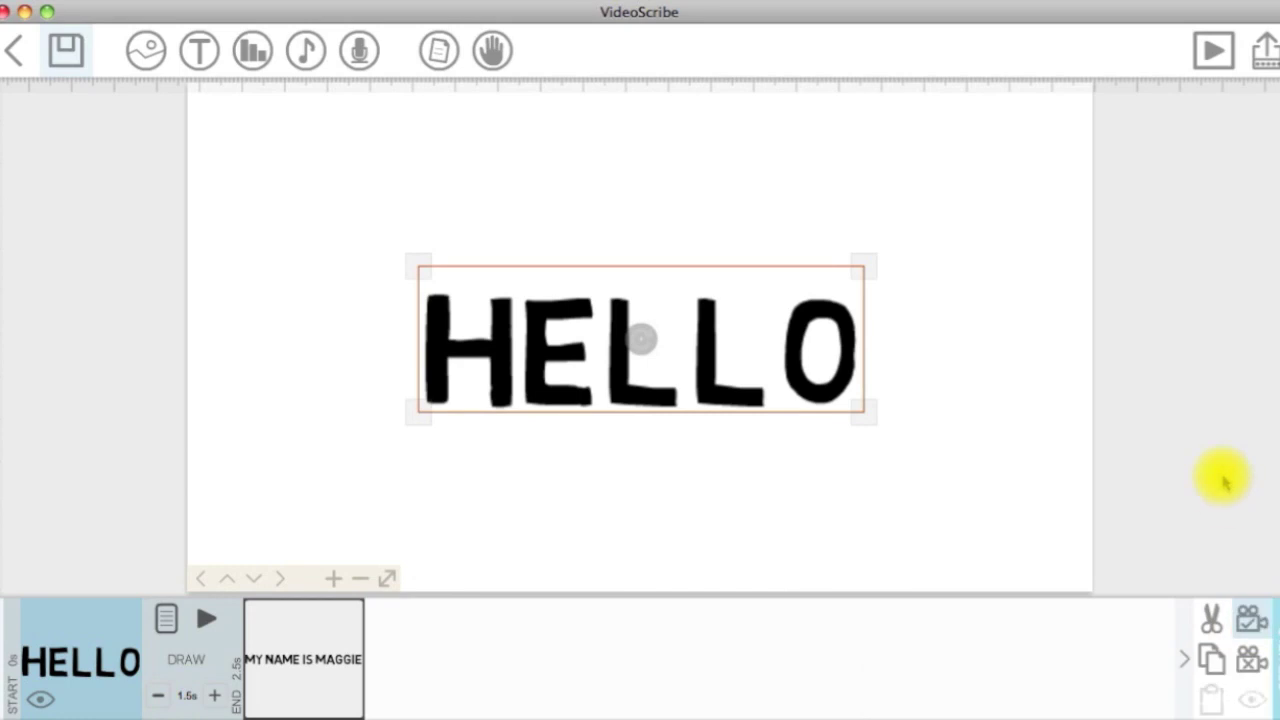
left_click(1213, 52)
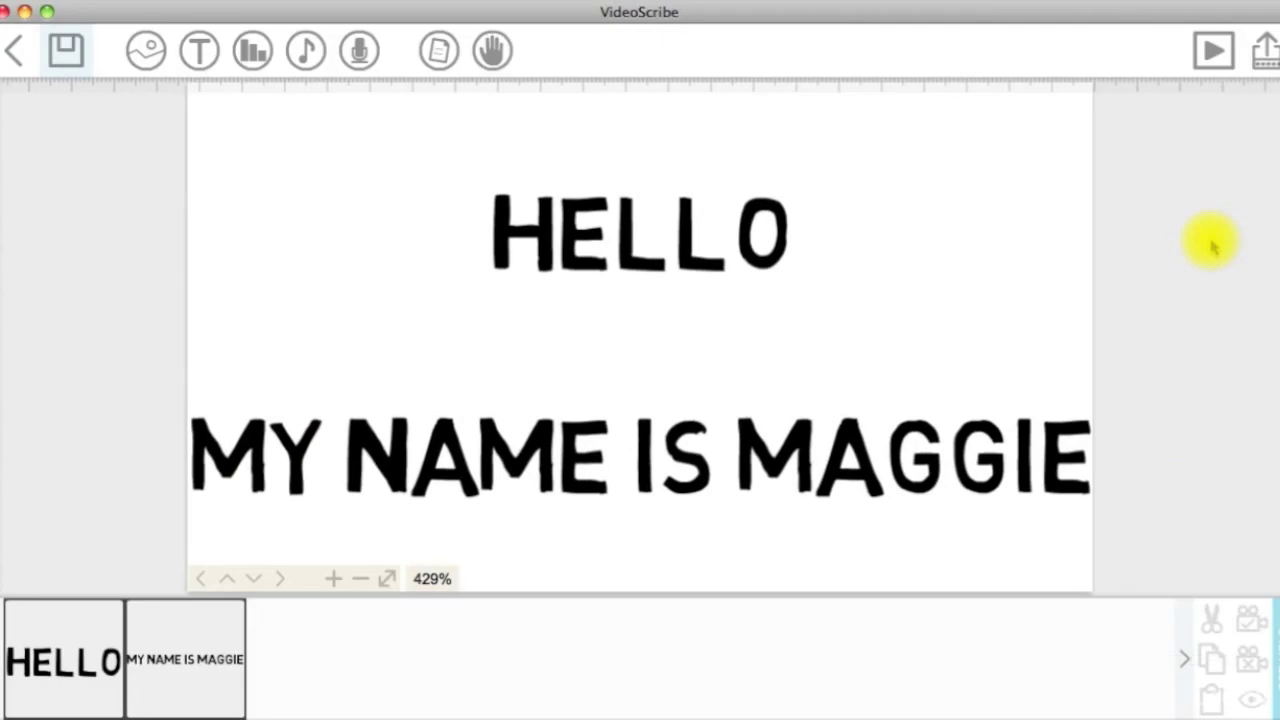
Preview from HELLO, then zoom out and drag both texts toward the top of the view.
left_click(768, 255)
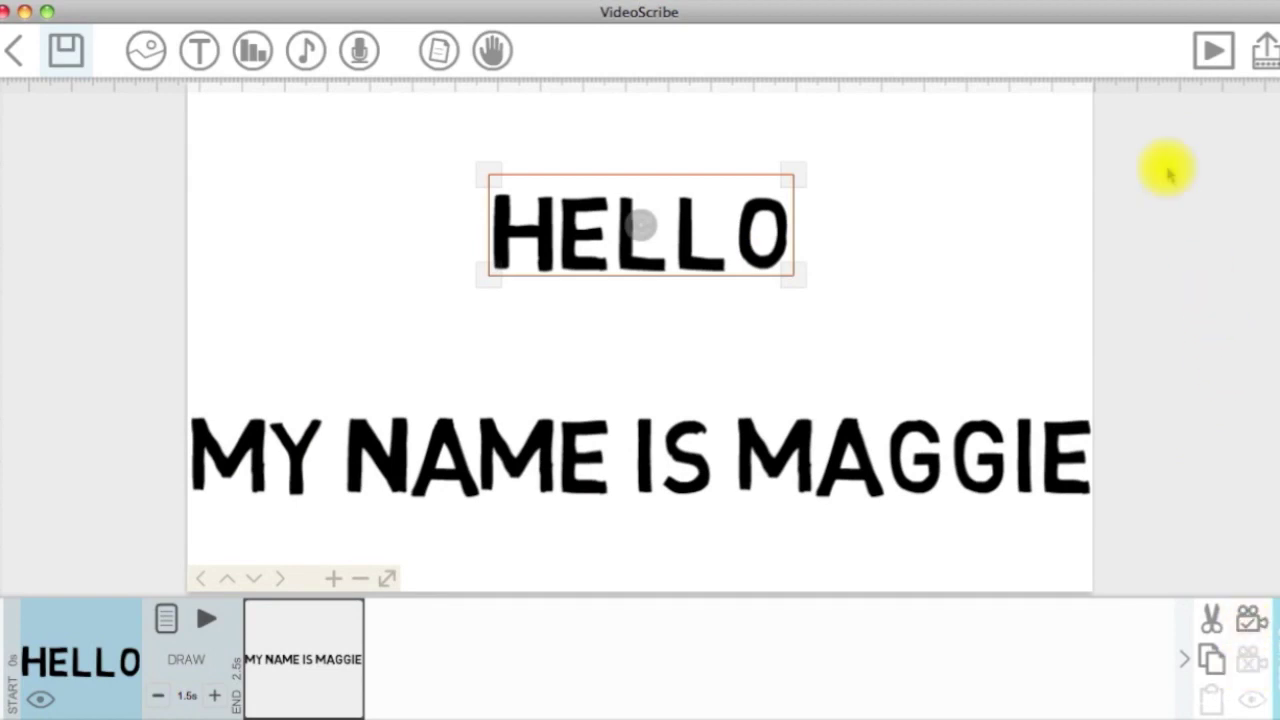
left_click(1213, 50)
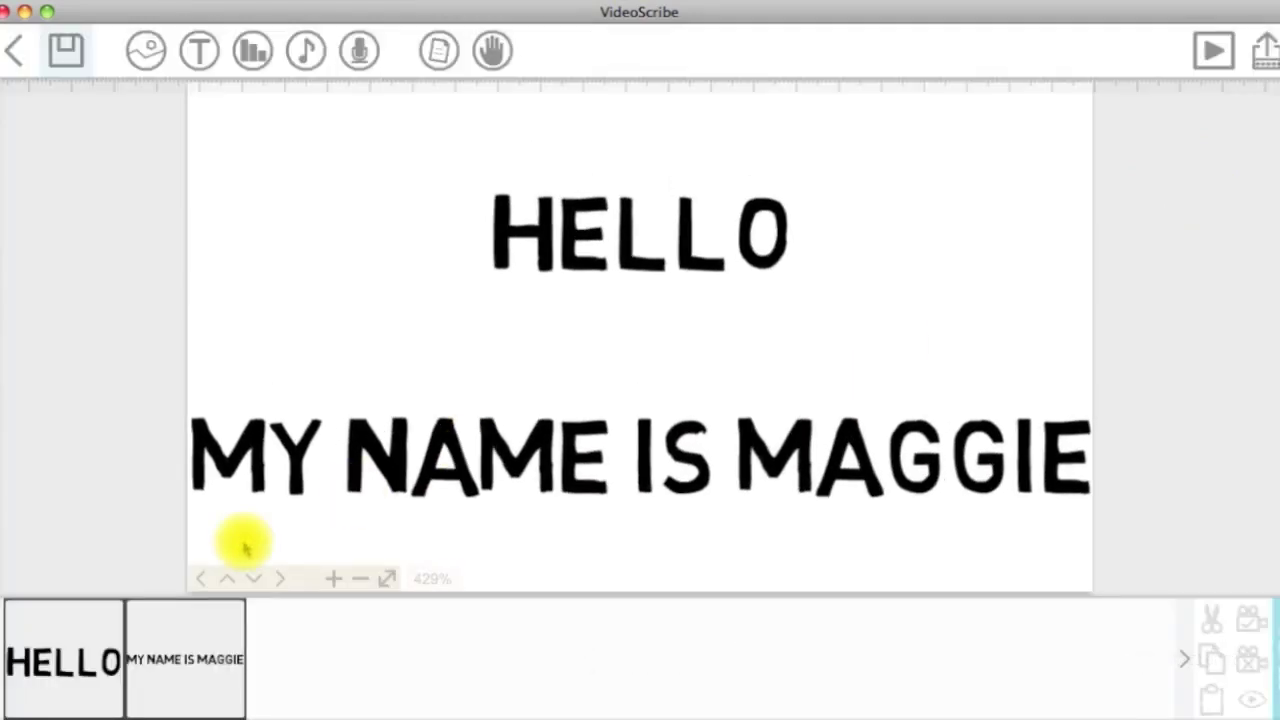
left_click(355, 588)
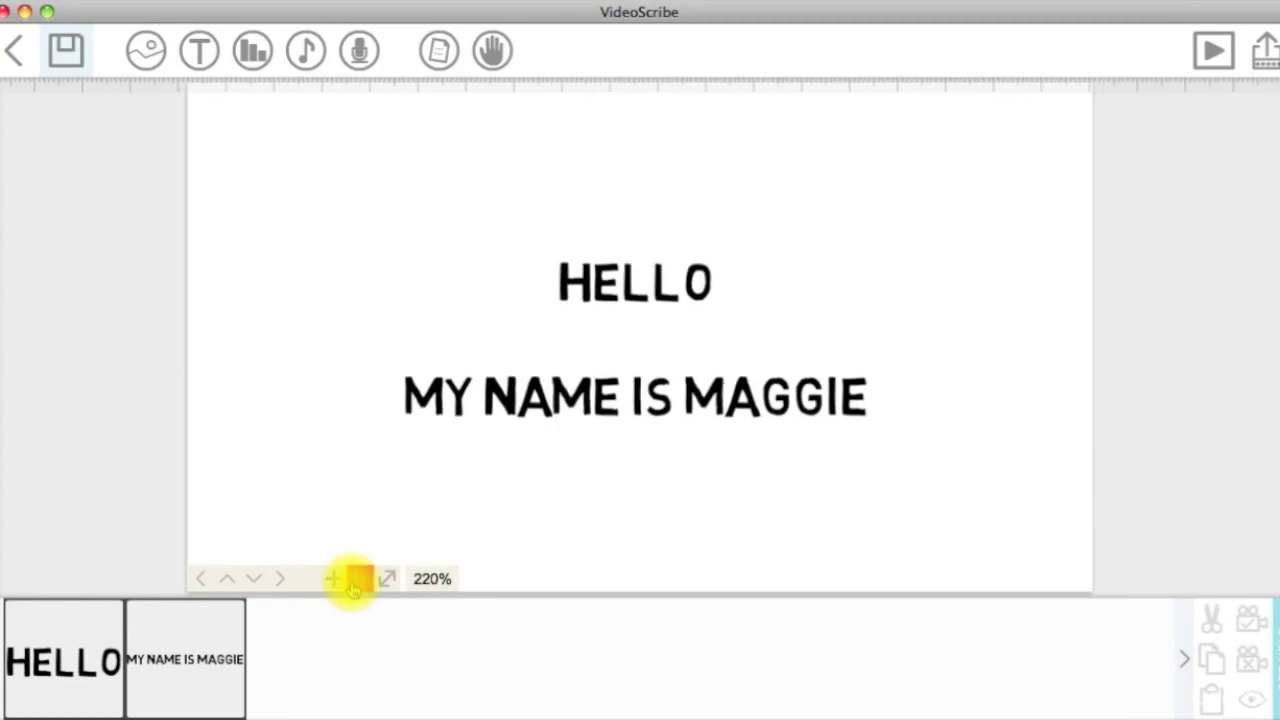
scroll(358, 480, "down", 2)
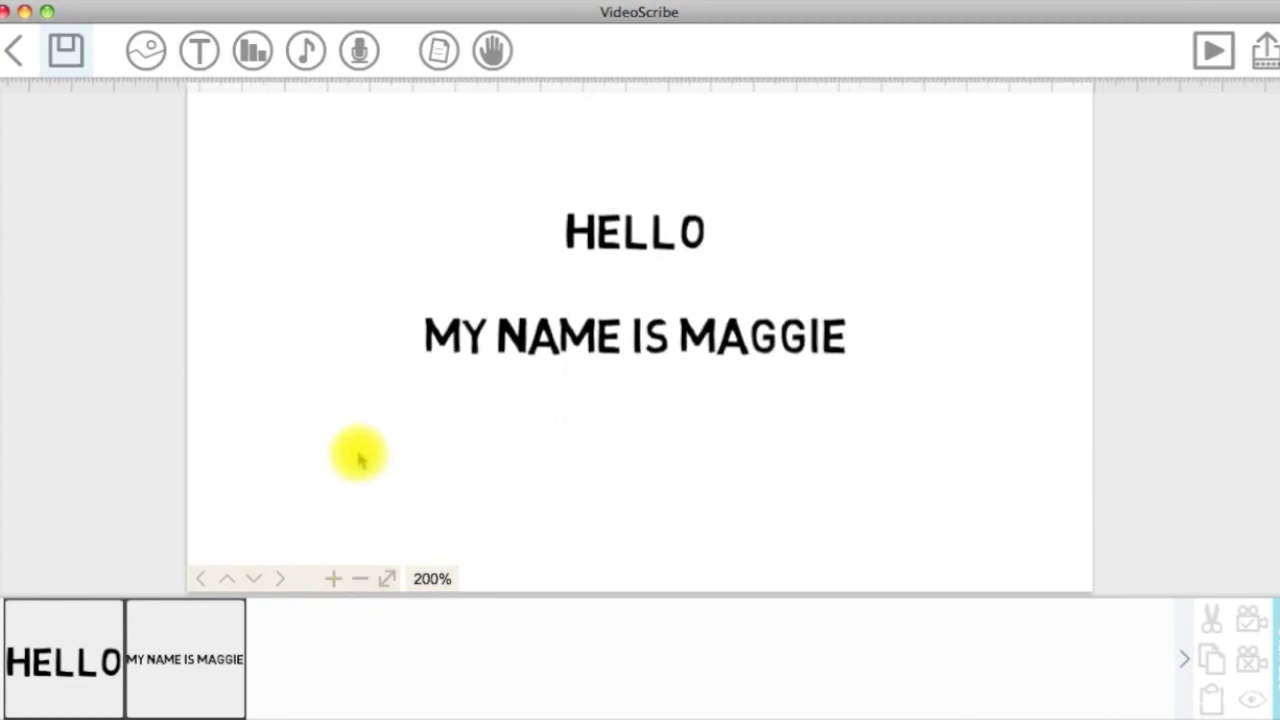
left_click_drag(360, 458, 369, 366)
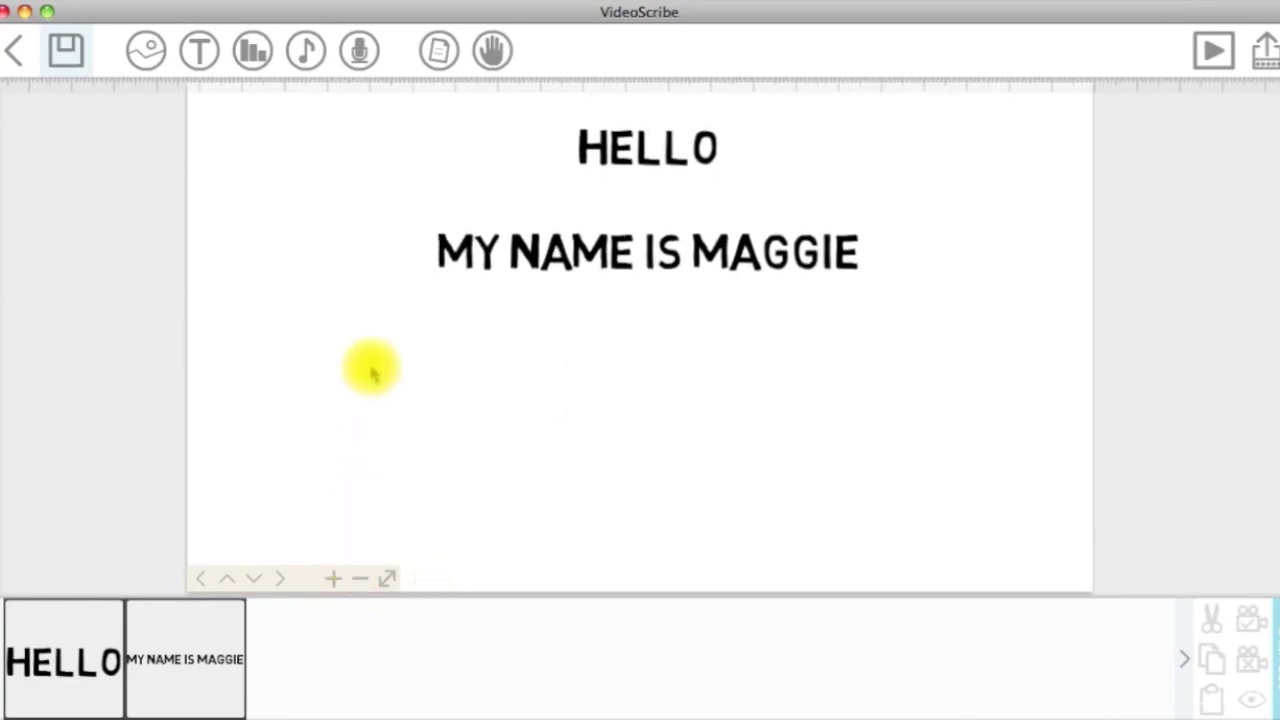
Select both the HELLO and name-line thumbnails, then preview the scribe.
left_click(64, 662)
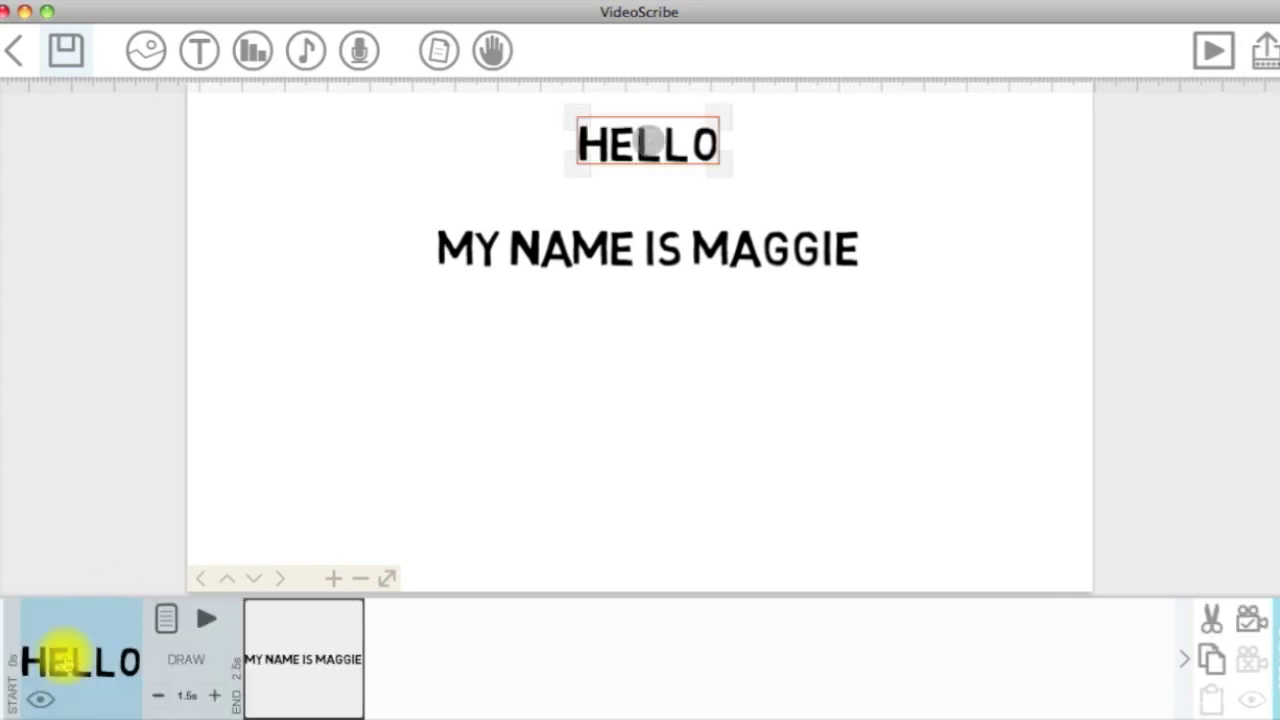
left_click(288, 637, "shift")
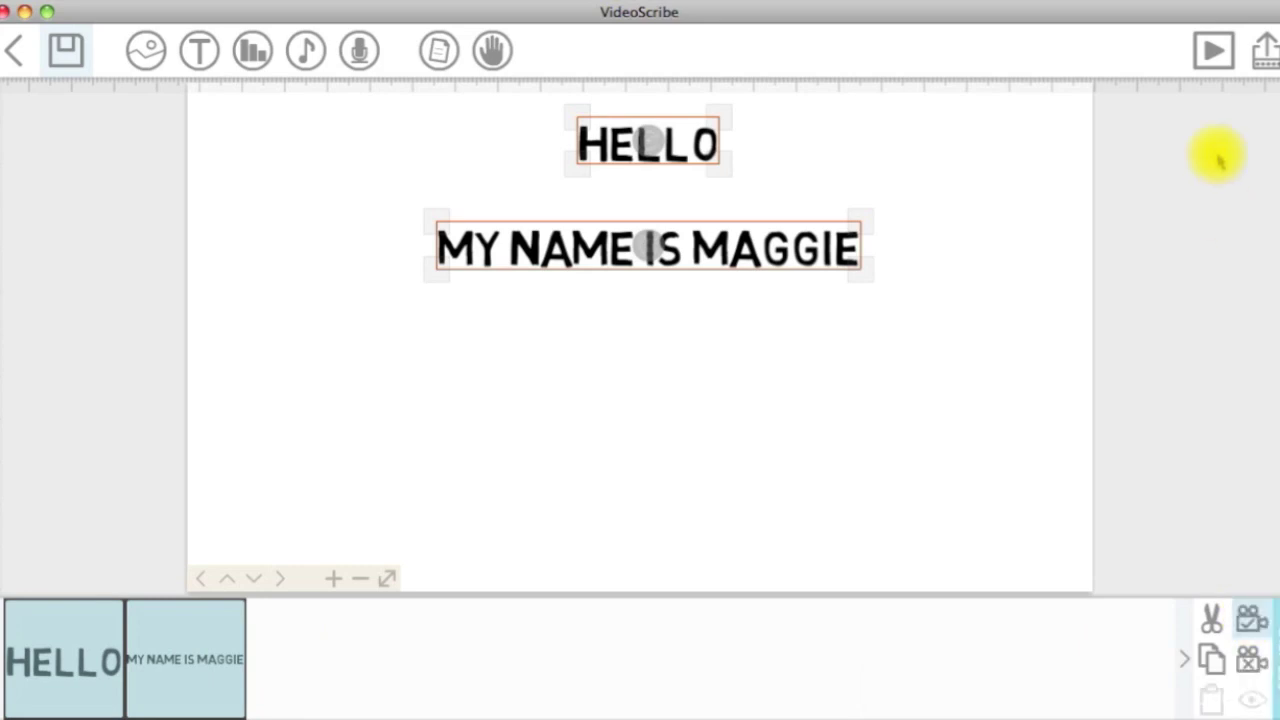
left_click(1213, 50)
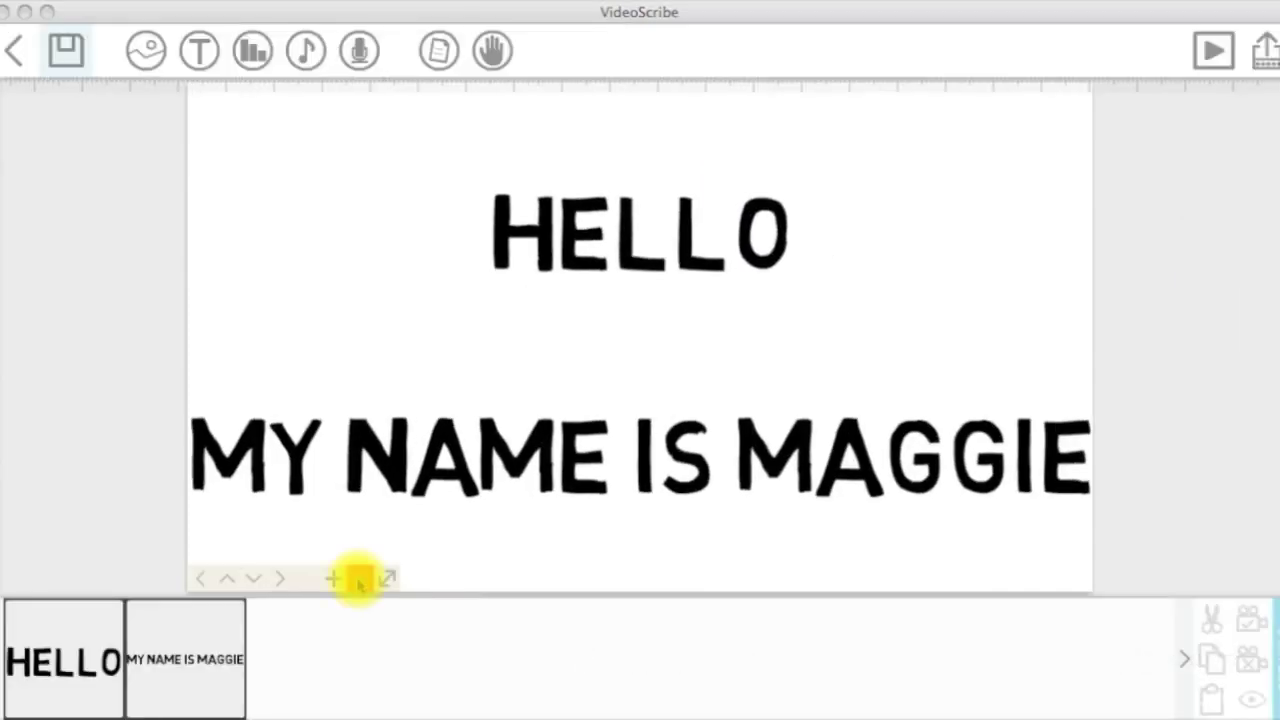
Zoom the canvas out step by step to 100% so both texts fit.
left_click(359, 579)
left_click(359, 579)
left_click(359, 579)
left_click(359, 579)
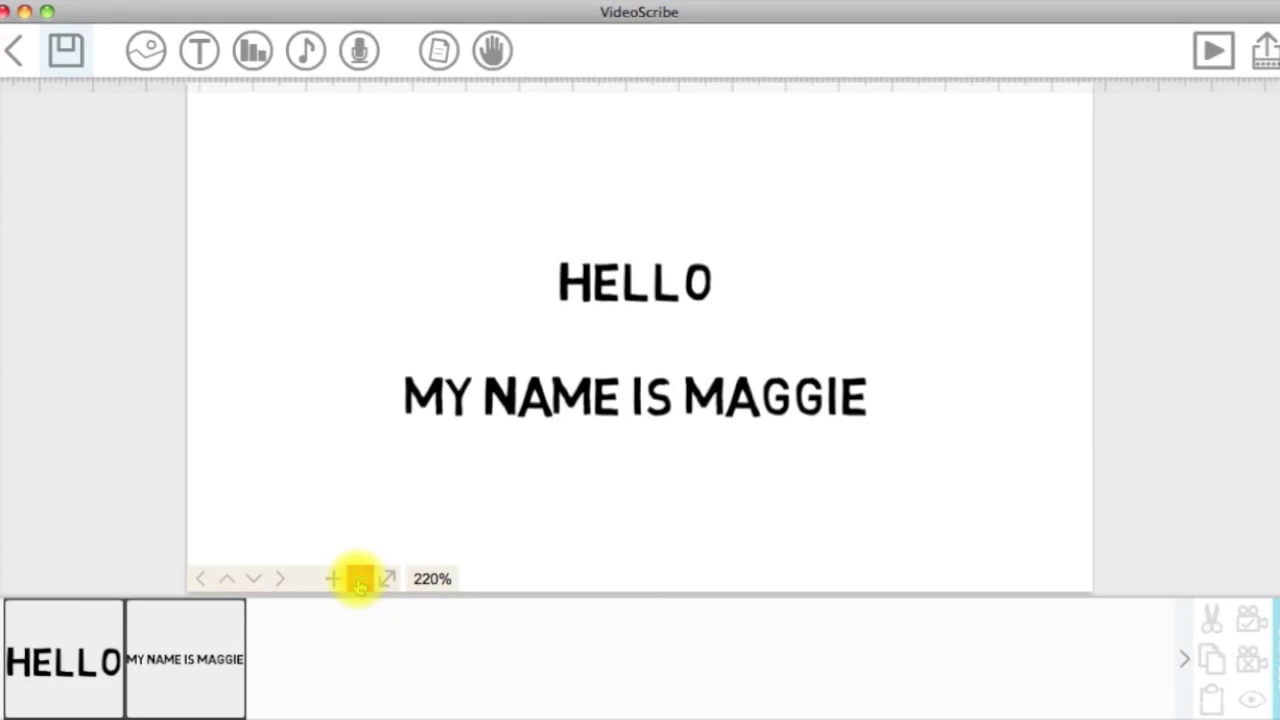
left_click(359, 579)
left_click(359, 579)
left_click(359, 579)
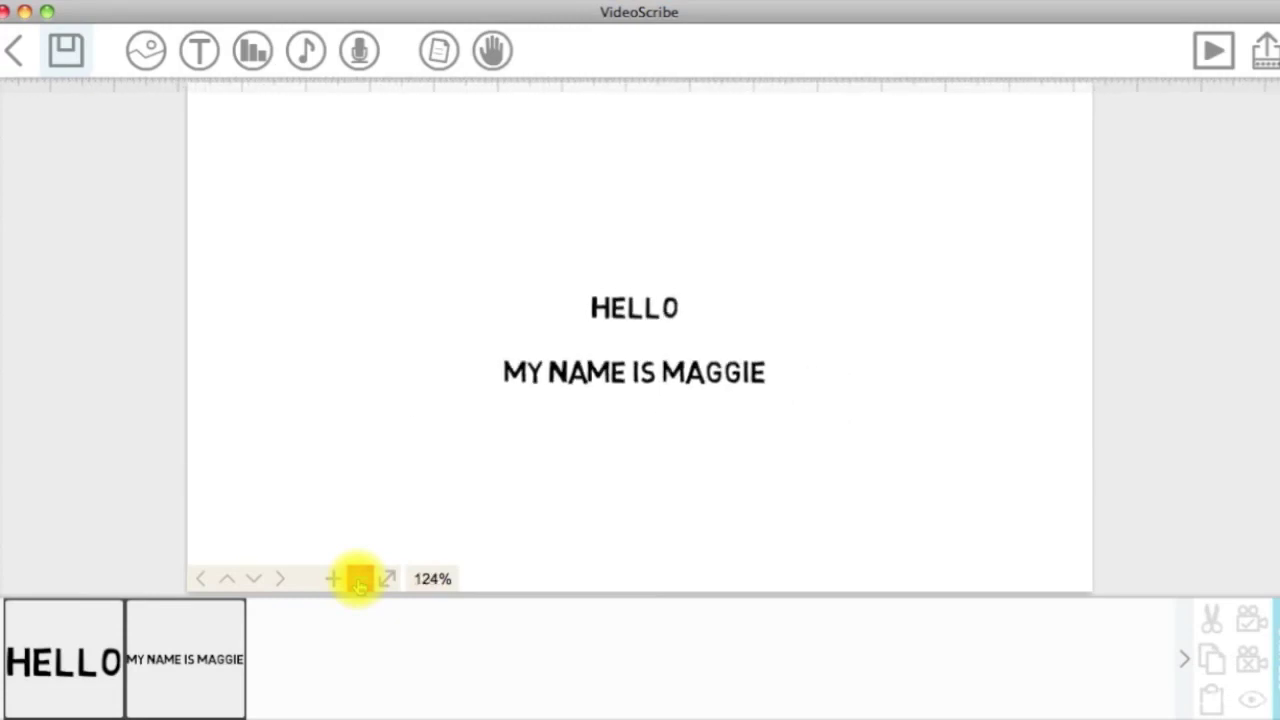
left_click(359, 579)
left_click(359, 579)
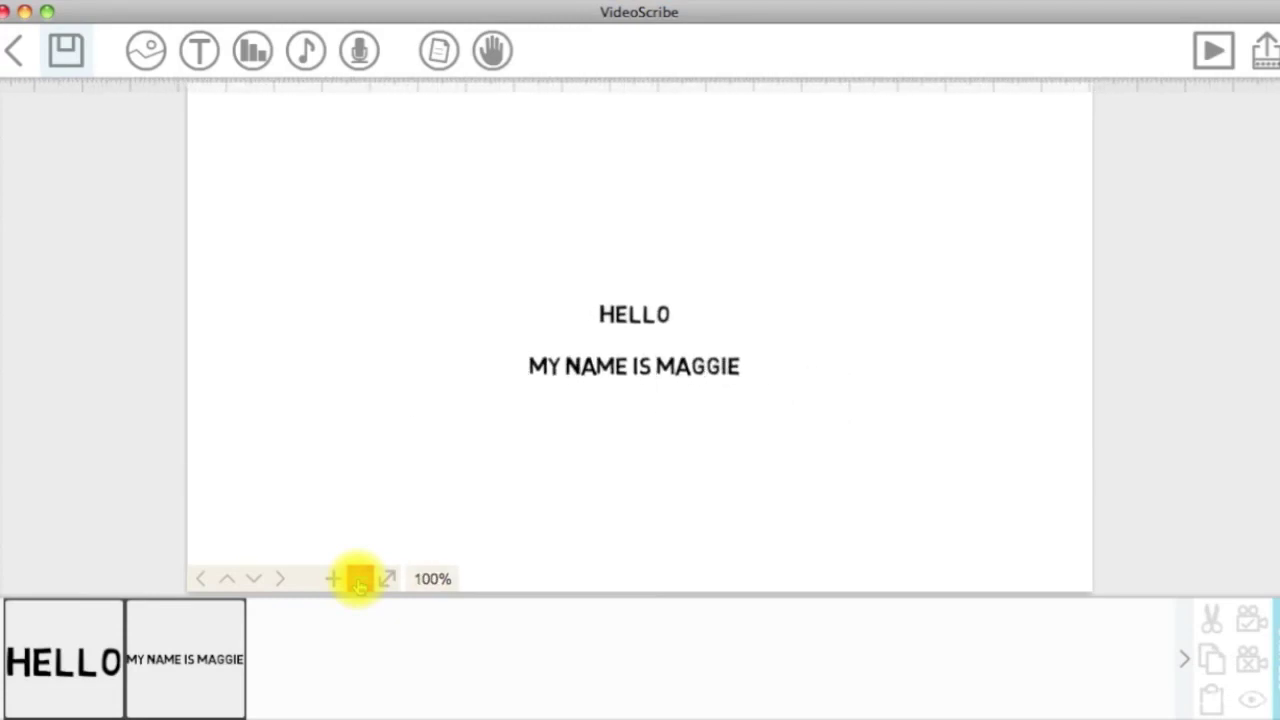
Save this wide view as the name line's camera position and preview it.
left_click(187, 632)
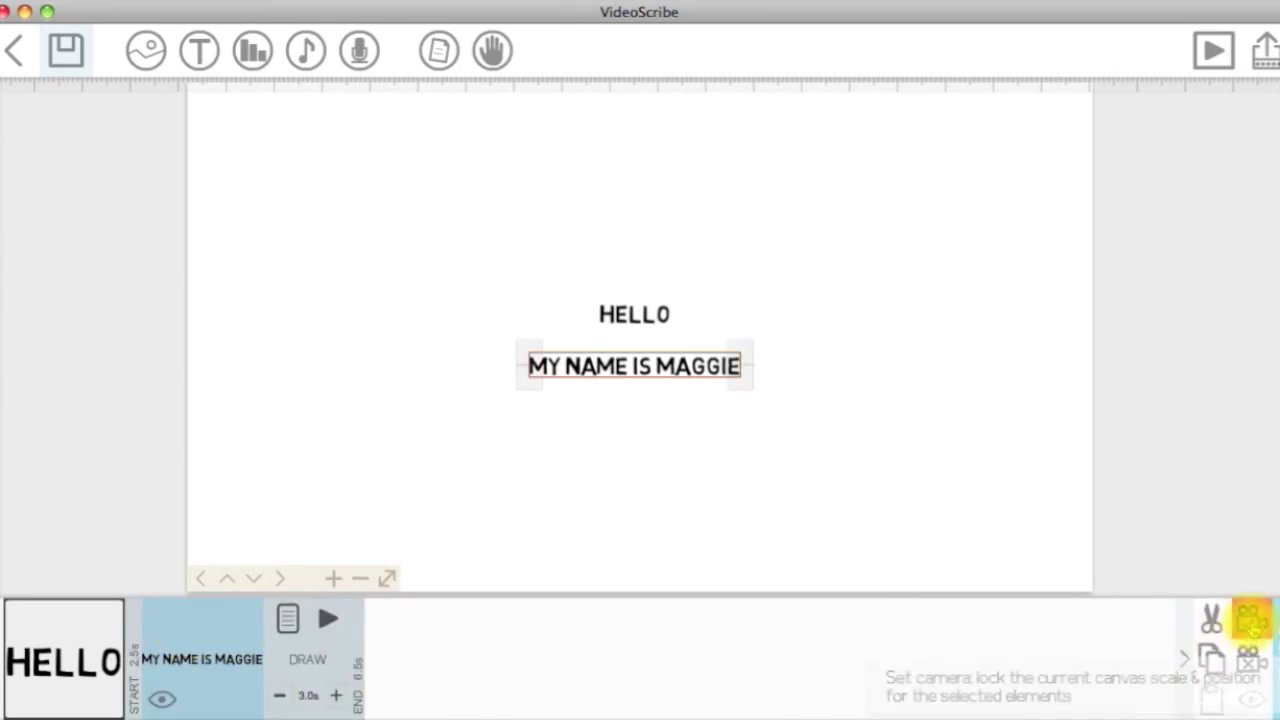
left_click(1250, 620)
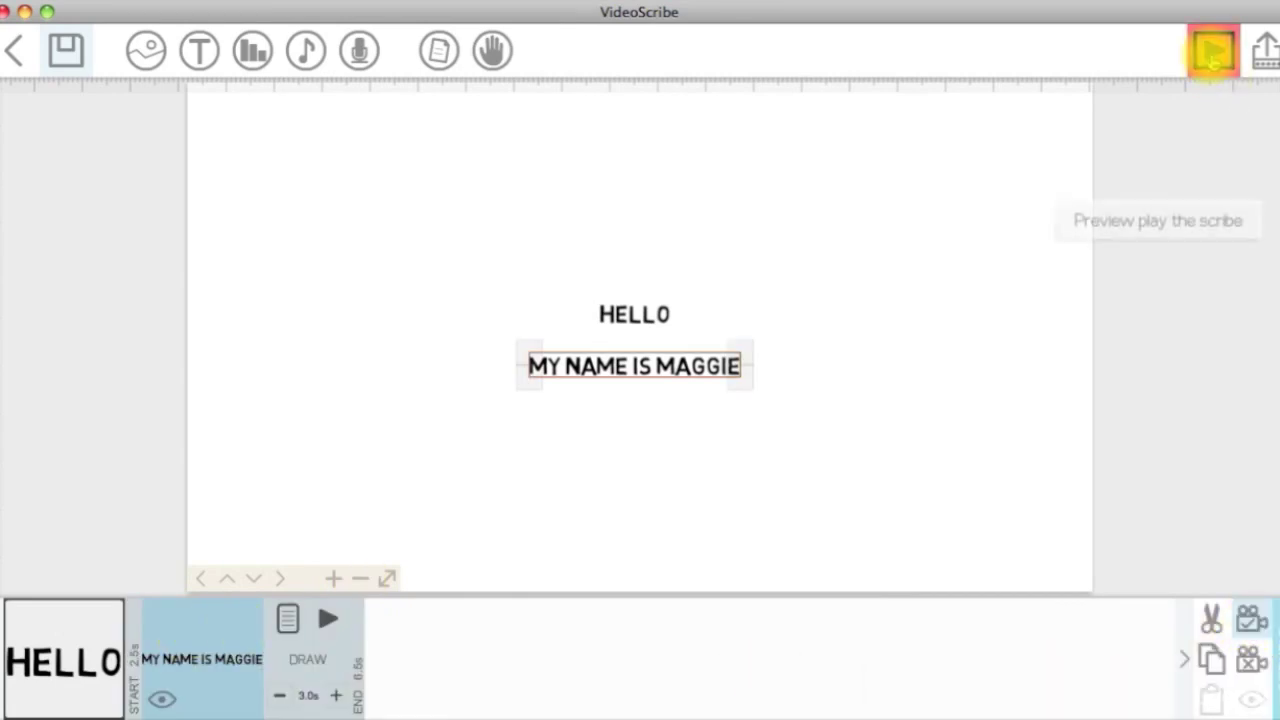
left_click(1212, 55)
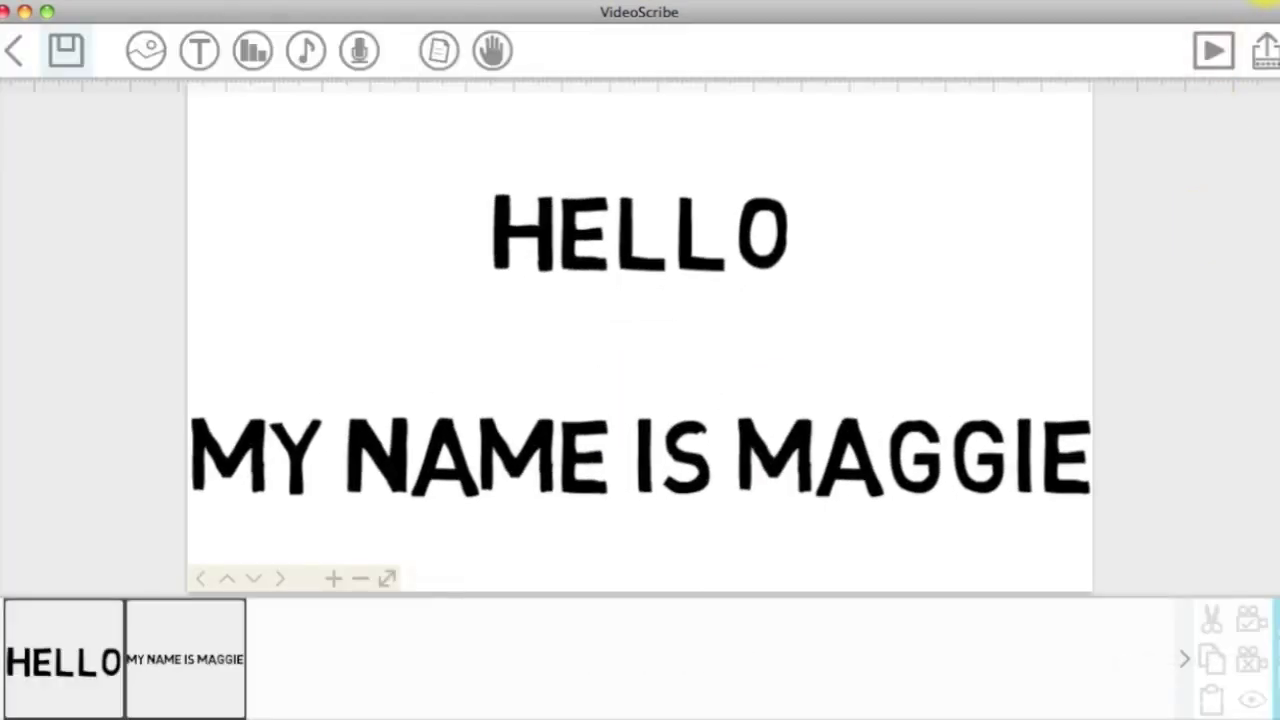
Replay the preview, then inspect HELLO's Text Properties and close them unchanged.
left_click(1213, 50)
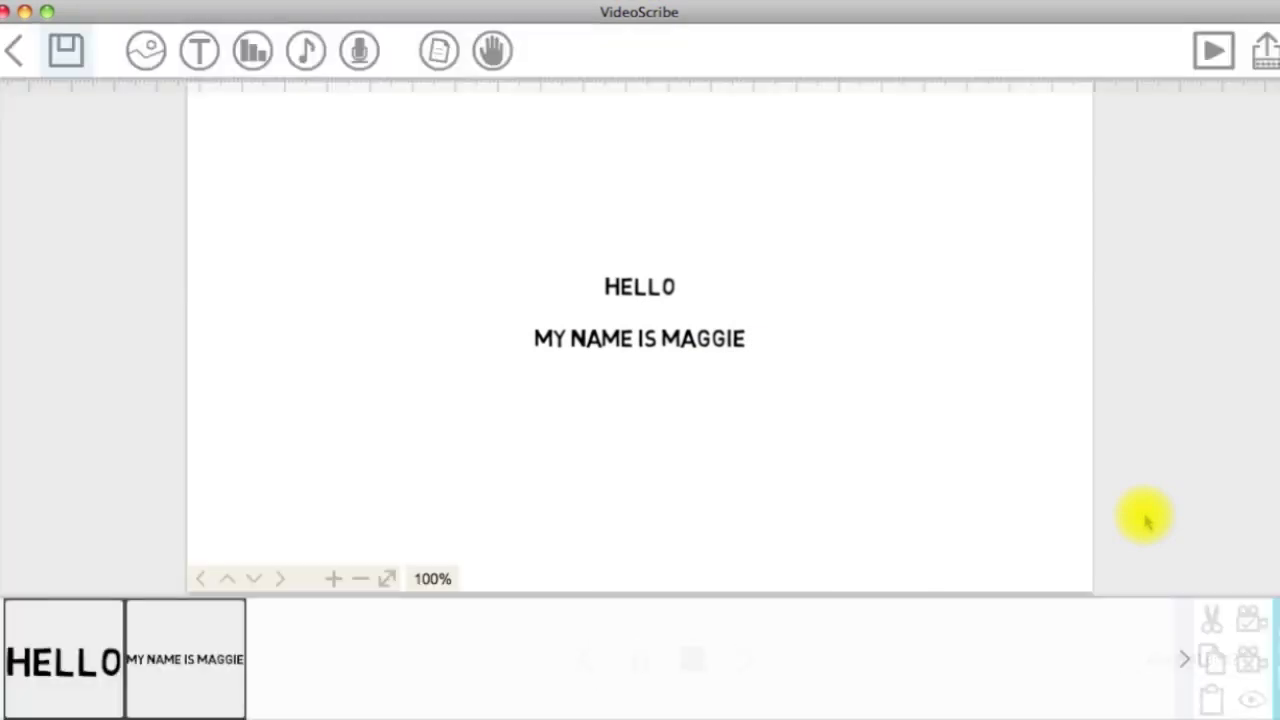
left_click(63, 655)
left_click(166, 617)
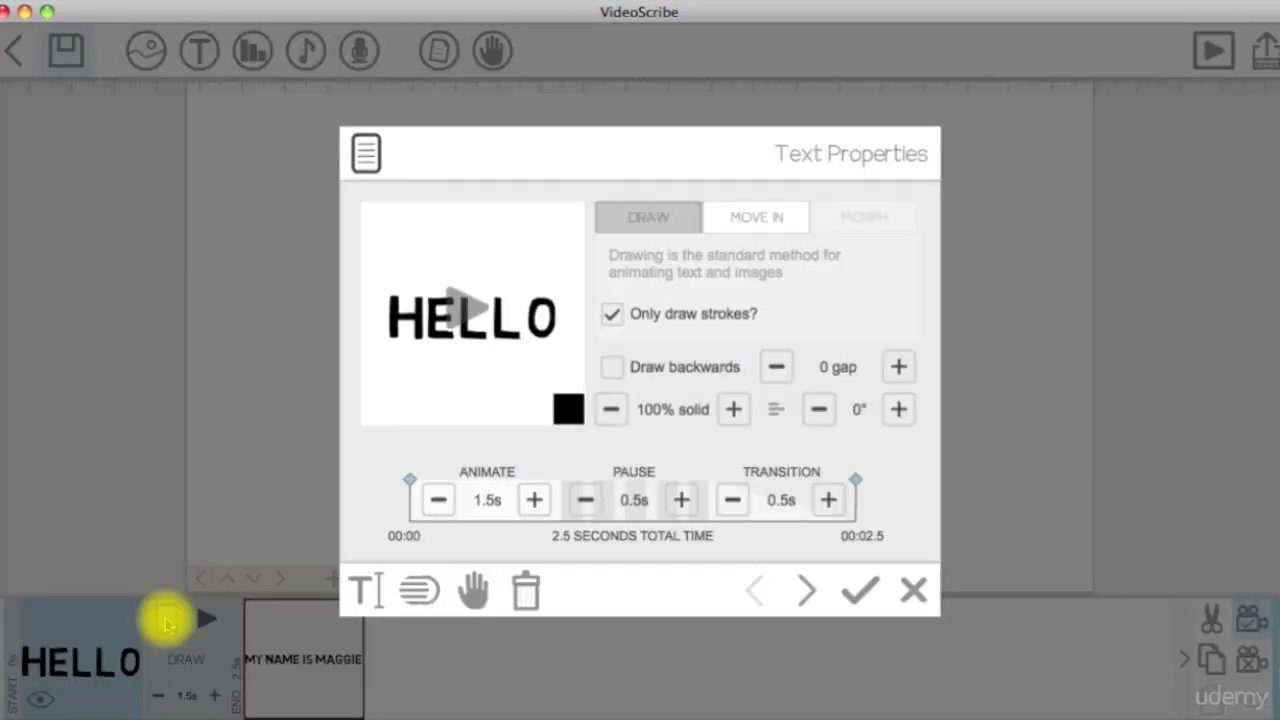
key("Escape")
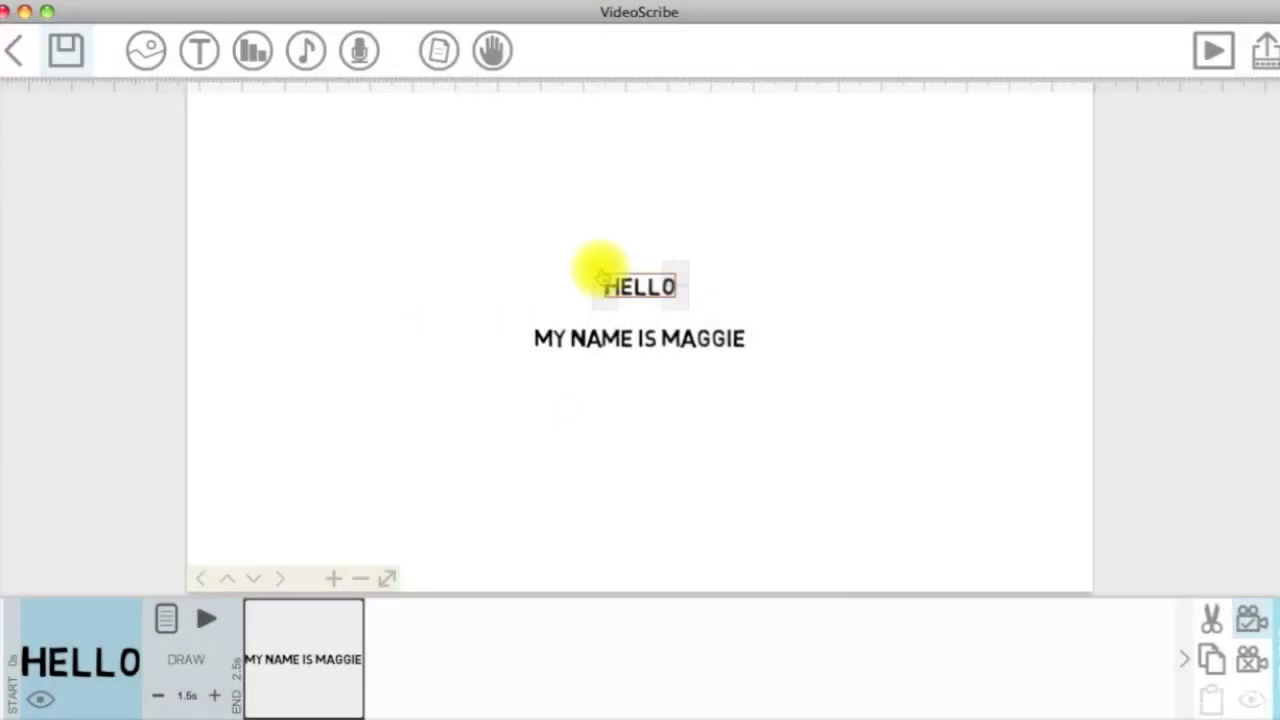